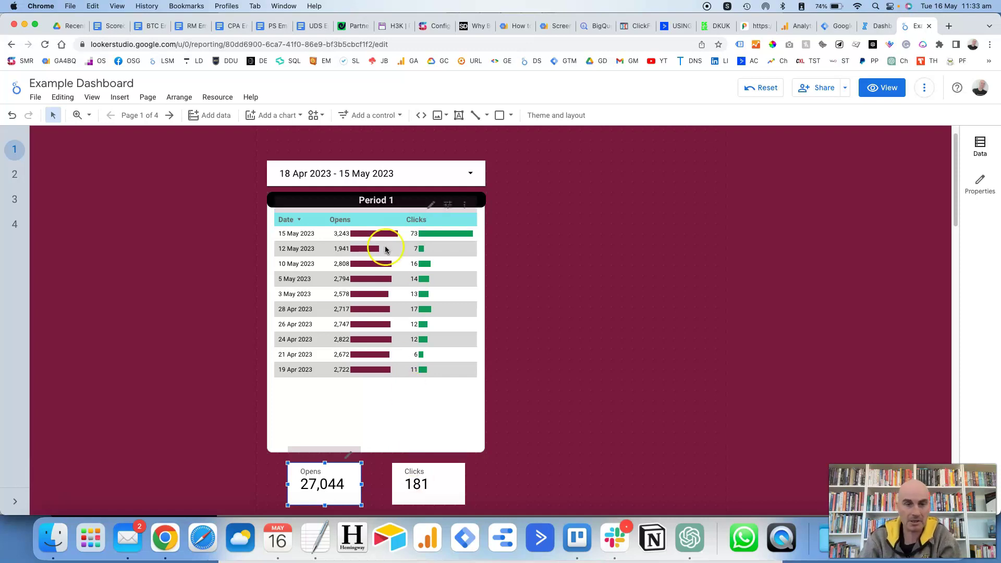
Step: Copy the whole Period 1 block with its date control, heading, table and both scorecards, and place the pasted copy beside the original
left_click_drag(290, 157, 479, 503)
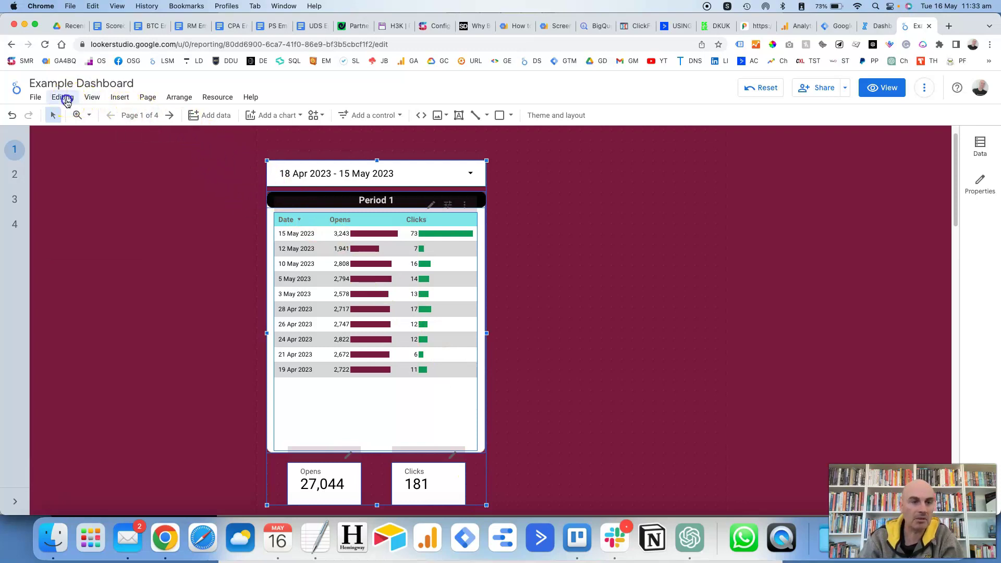
left_click(65, 98)
left_click(89, 165)
left_click(63, 97)
left_click(79, 187)
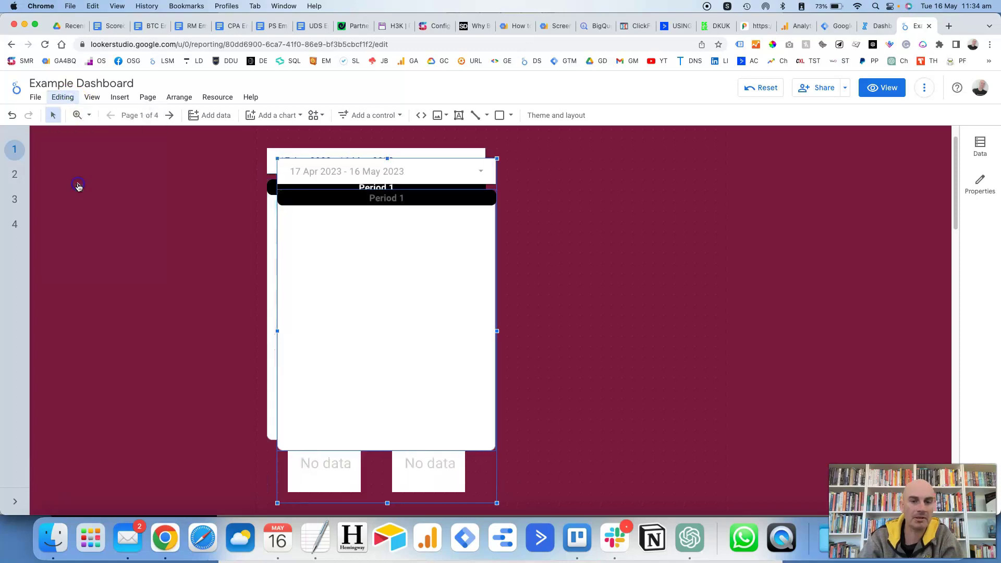
left_click_drag(349, 248, 588, 238)
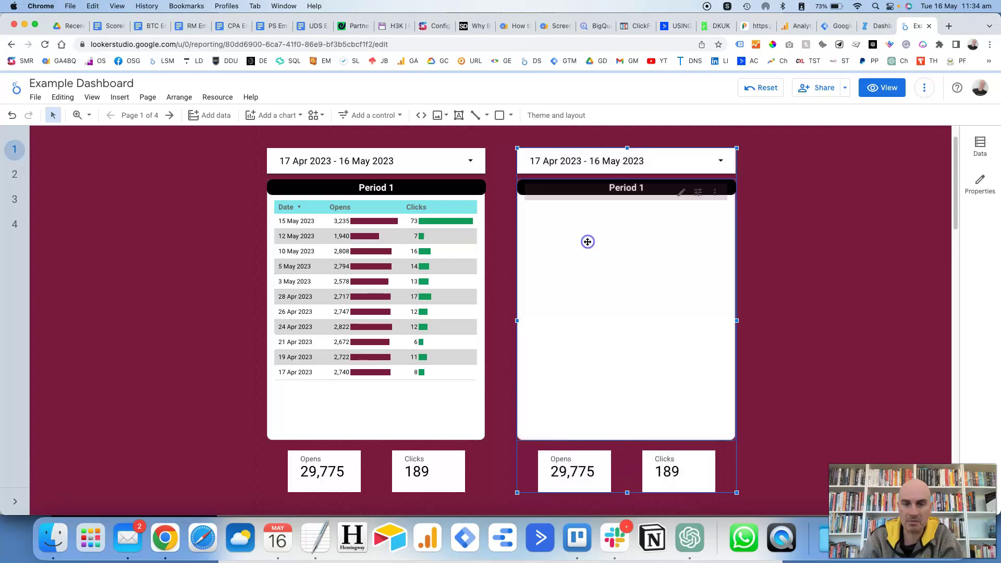
Step: Change the heading of the copied block to "Period 2"
left_click(630, 188)
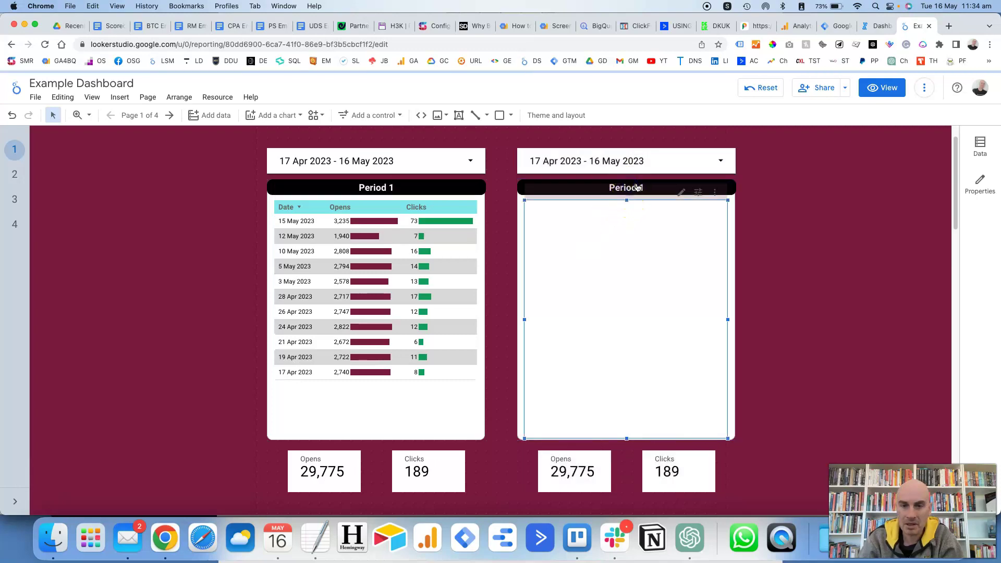
left_click(641, 187)
left_click(643, 187)
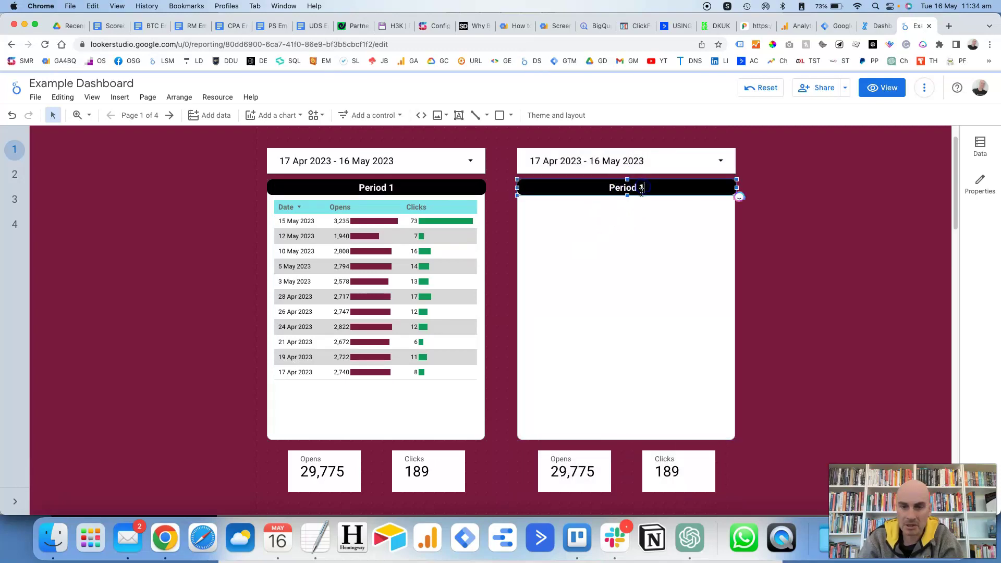
key("BackSpace")
type("2")
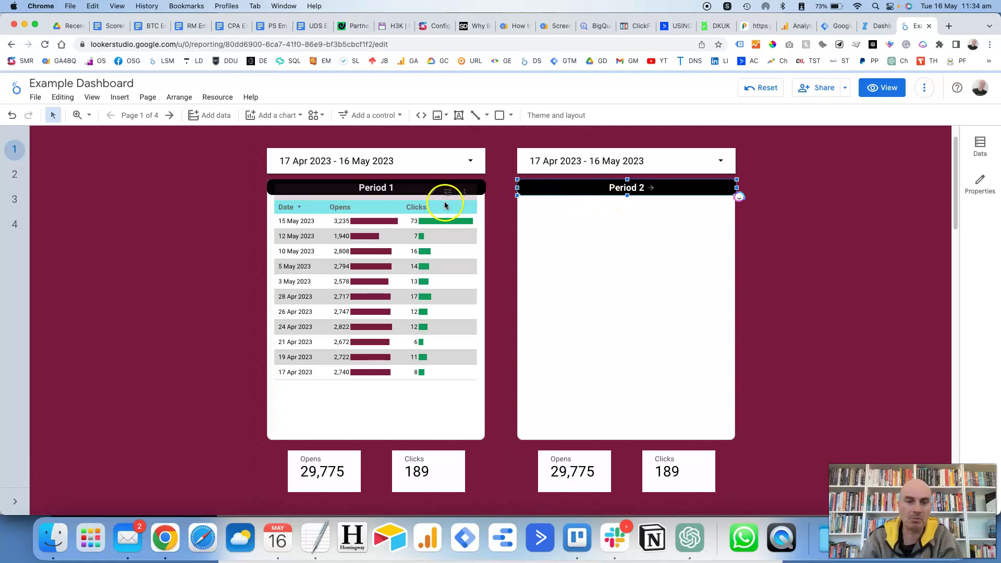
left_click(799, 234)
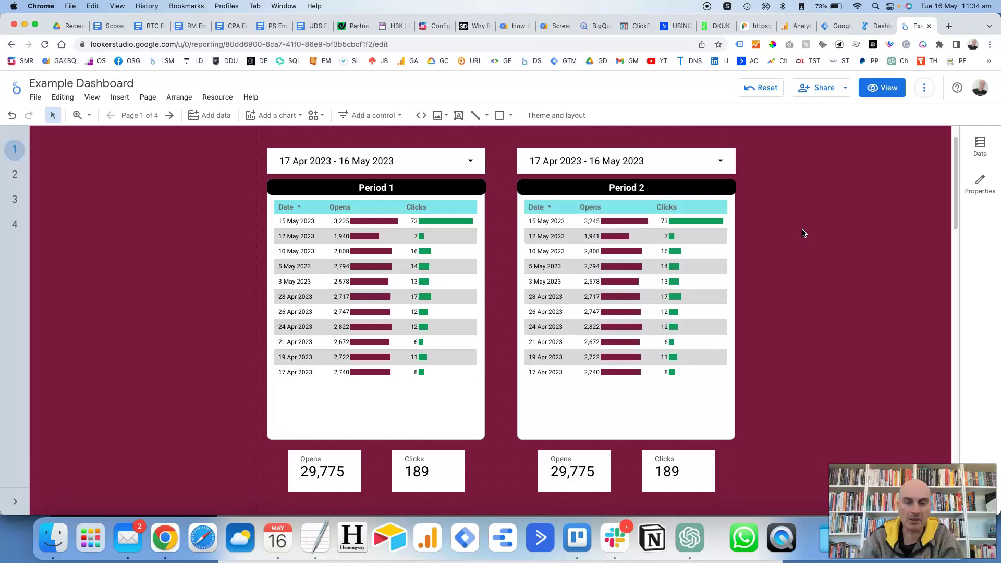
Step: Group the Period 1 date control, heading, table and scorecards together
left_click(593, 175)
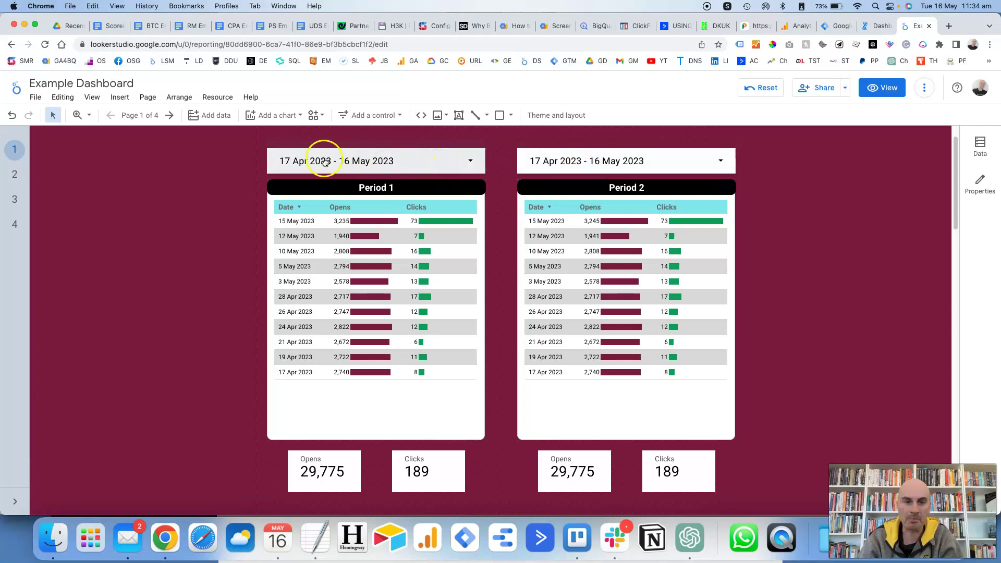
left_click_drag(298, 139, 476, 504)
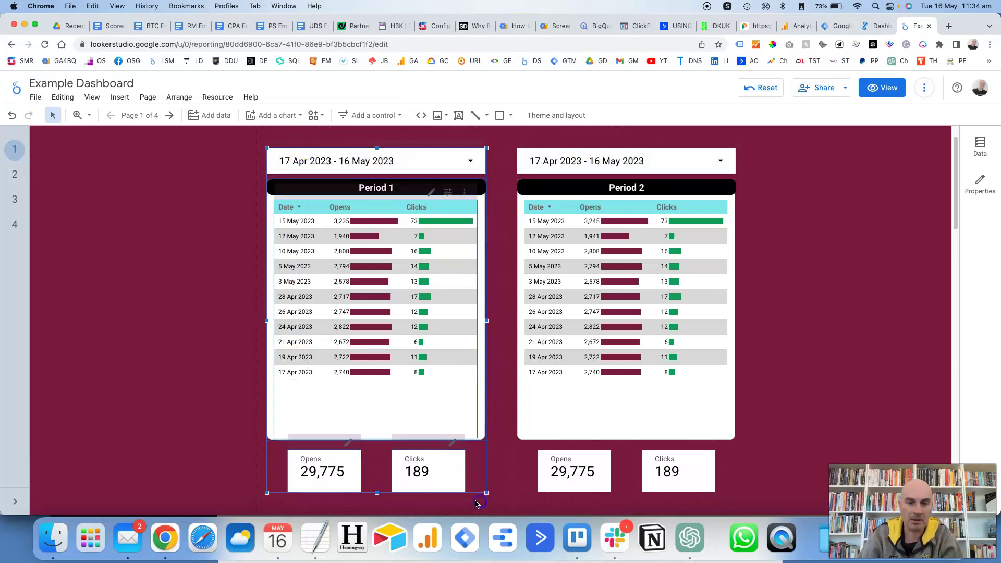
left_click(176, 99)
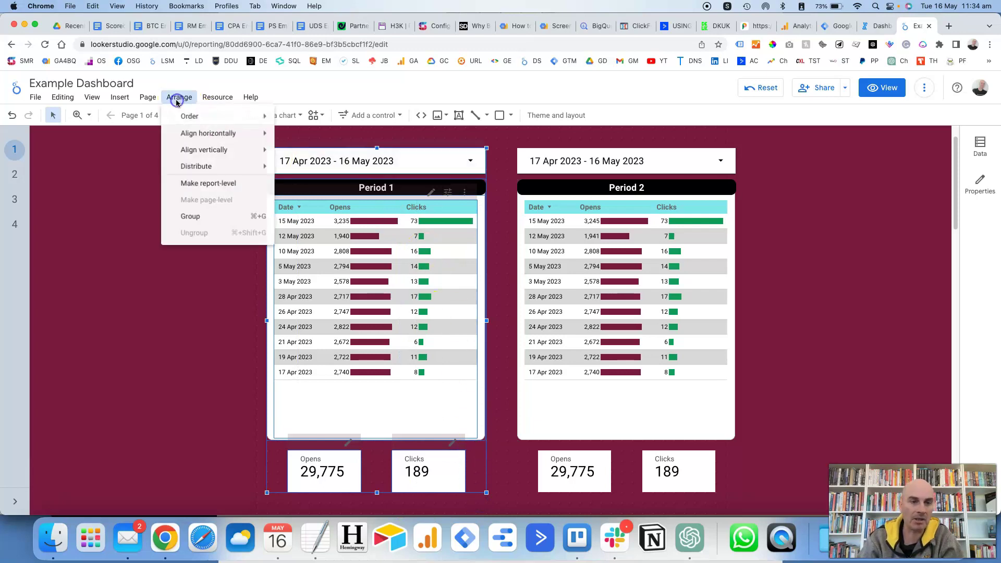
left_click(189, 218)
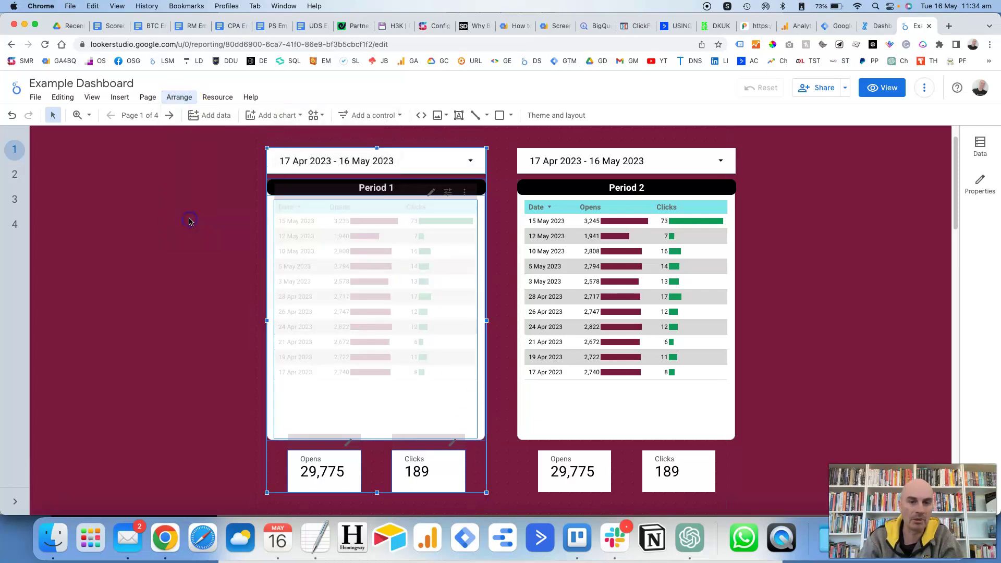
Step: Group the Period 2 date control, heading, table and scorecards together
left_click(550, 137)
left_click_drag(550, 139, 723, 505)
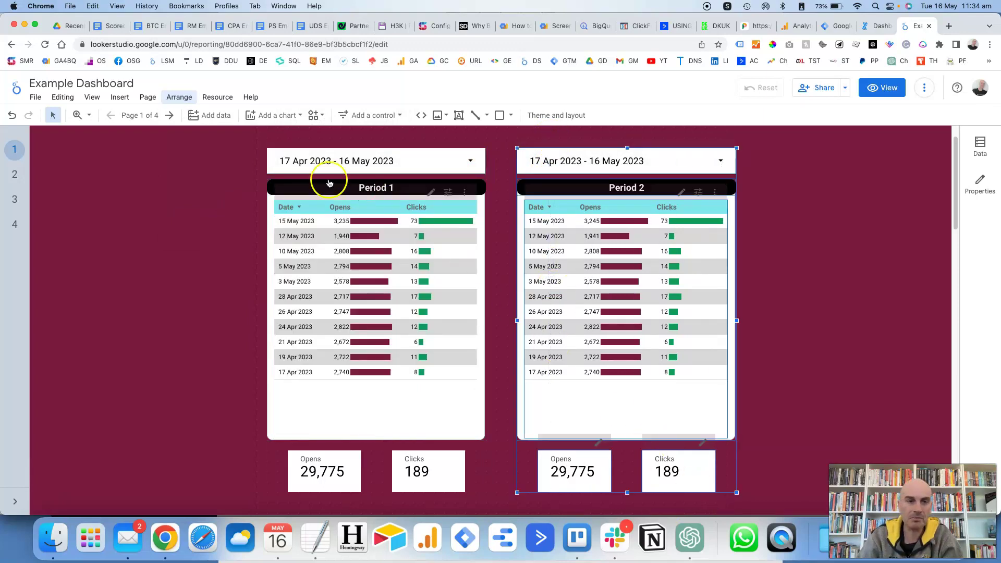
left_click(178, 98)
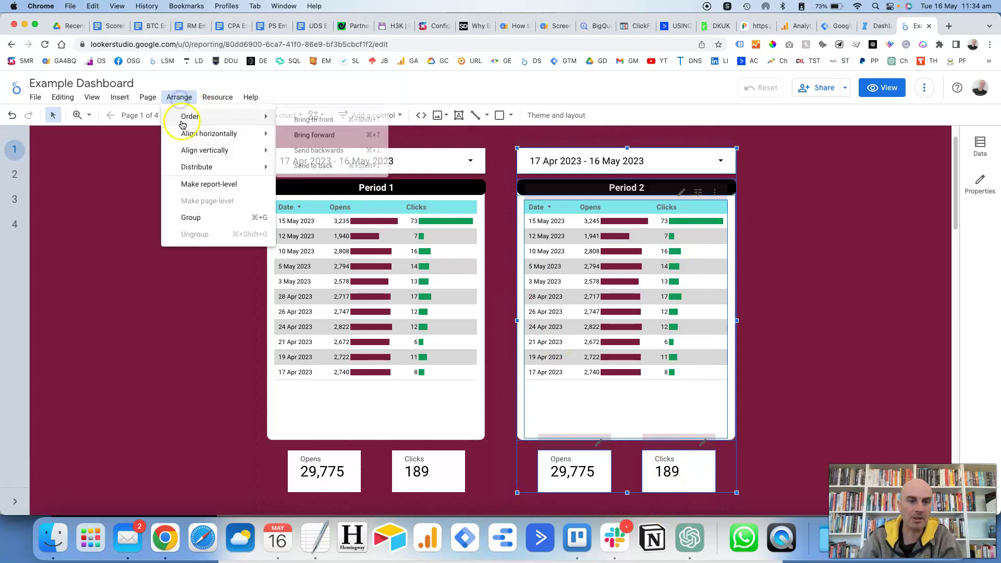
left_click(189, 217)
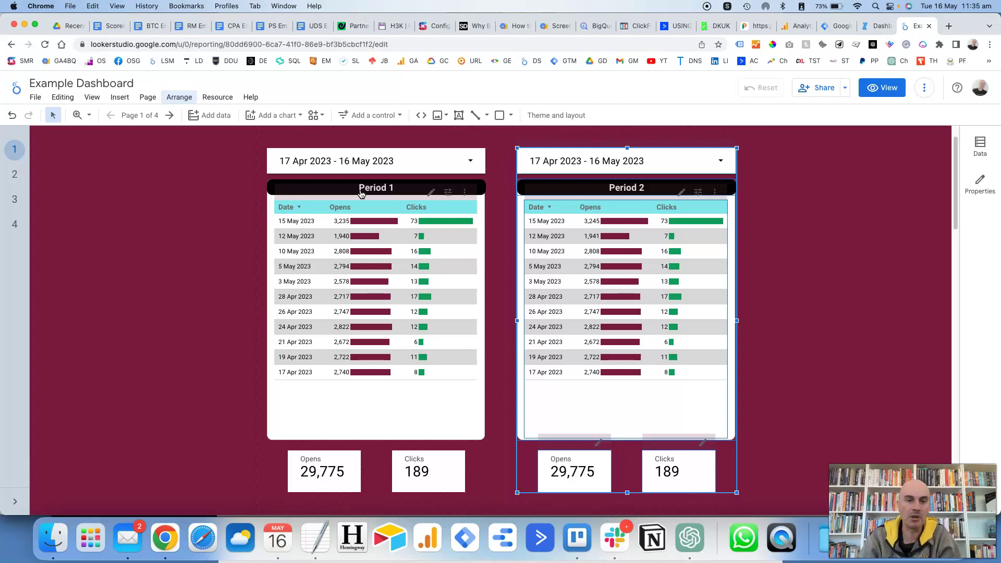
Step: Set the Period 1 date control to the last 14 days, excluding today, and apply it
left_click(468, 164)
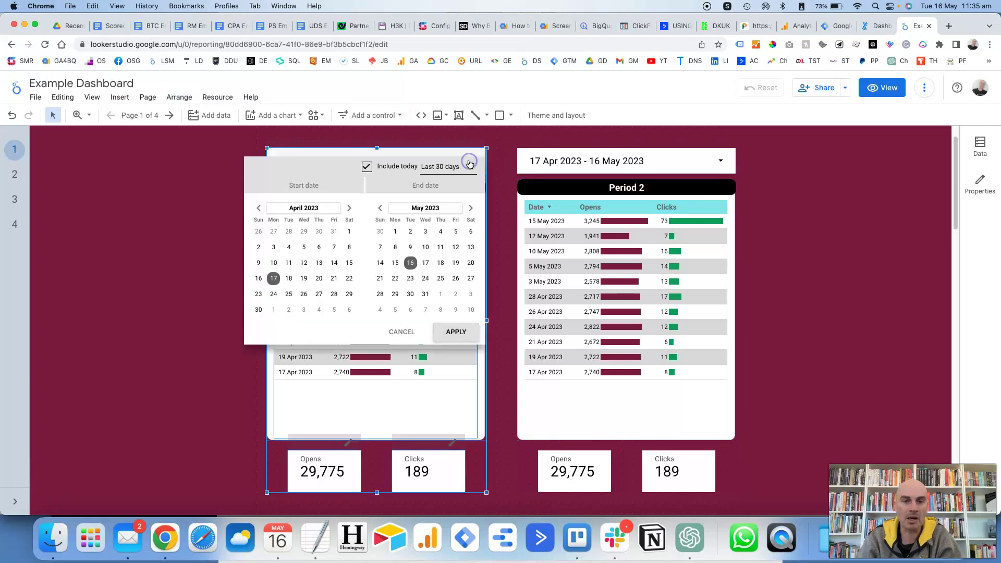
left_click(496, 158)
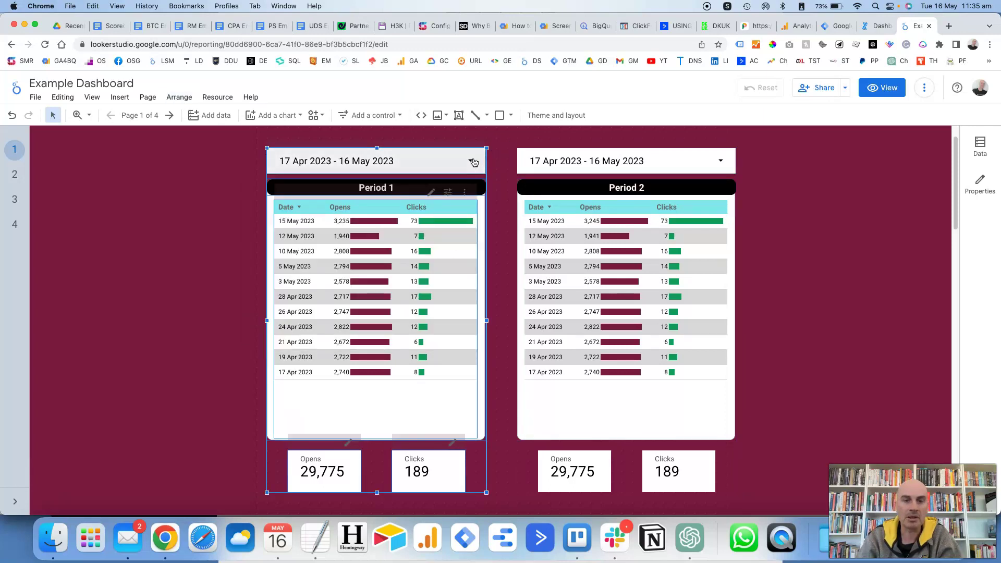
left_click(473, 162)
left_click(471, 169)
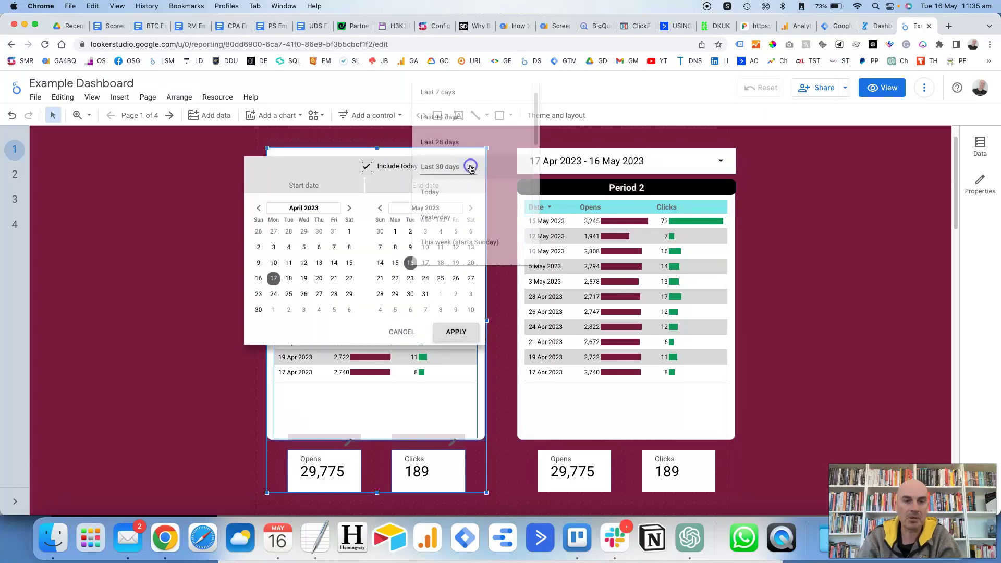
left_click(475, 127)
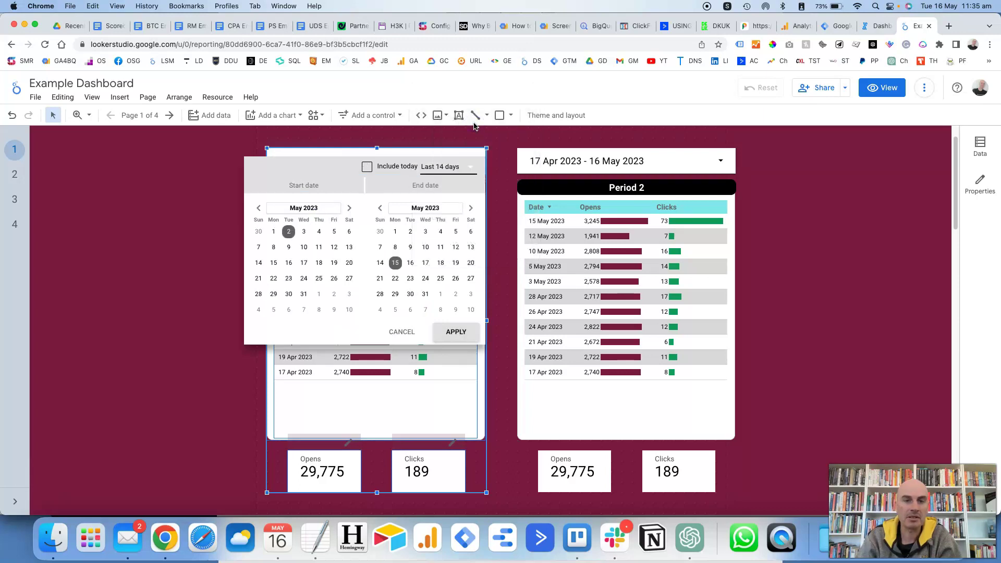
left_click(455, 332)
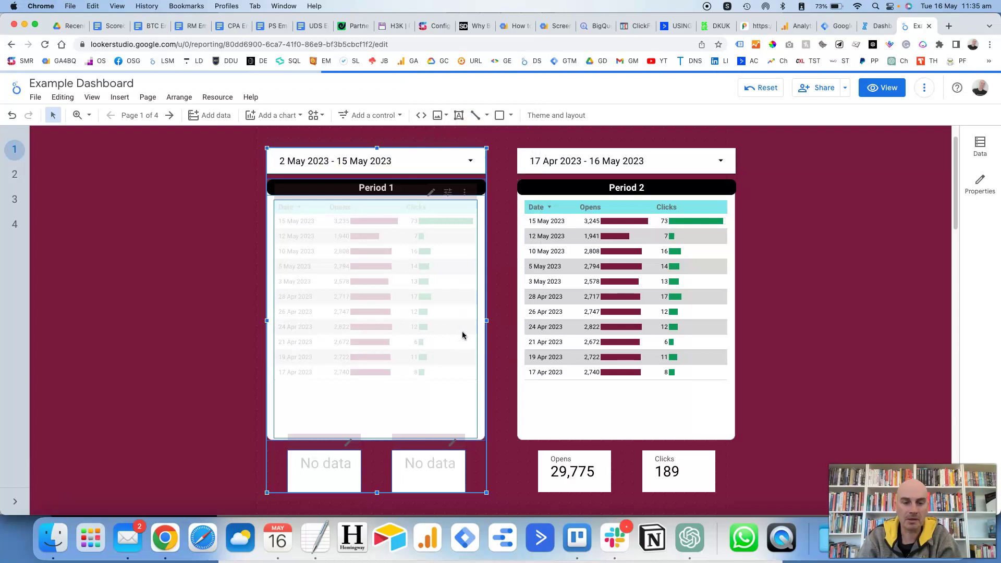
Step: Switch the Period 2 date control to an Advanced range with its end date at today minus 15 days, and apply it
left_click(703, 171)
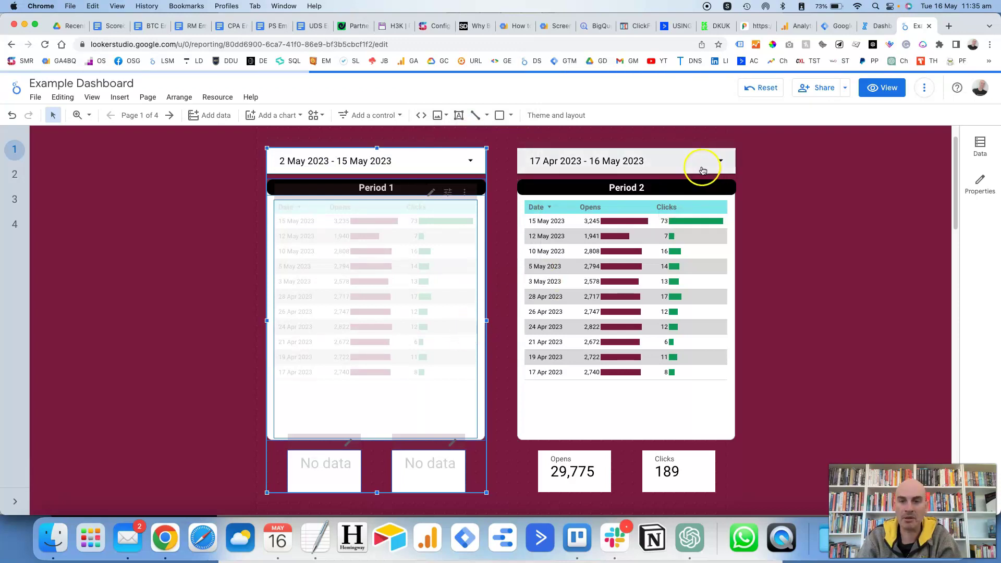
left_click(697, 162)
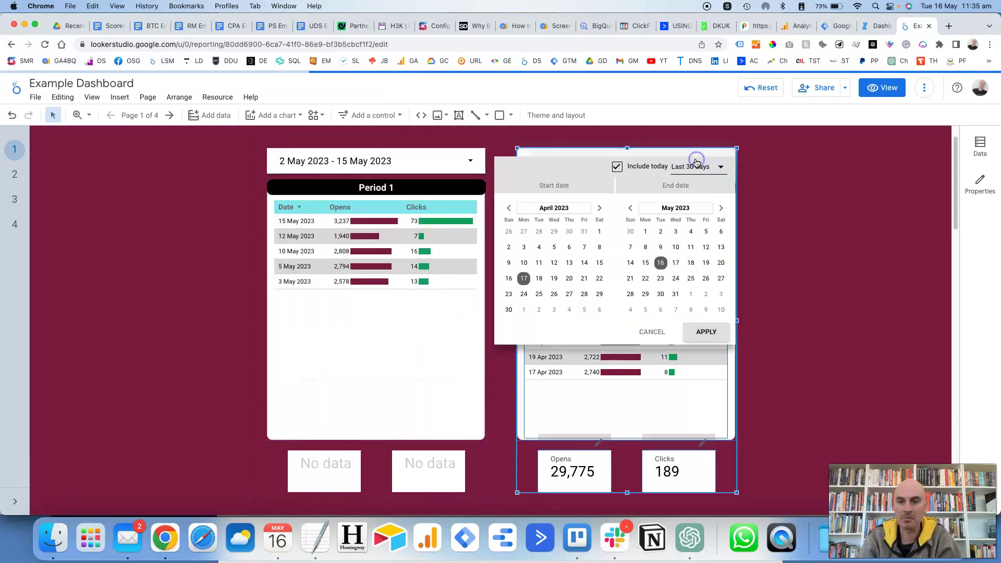
left_click(720, 167)
scroll(715, 195, "down", 10)
left_click(702, 254)
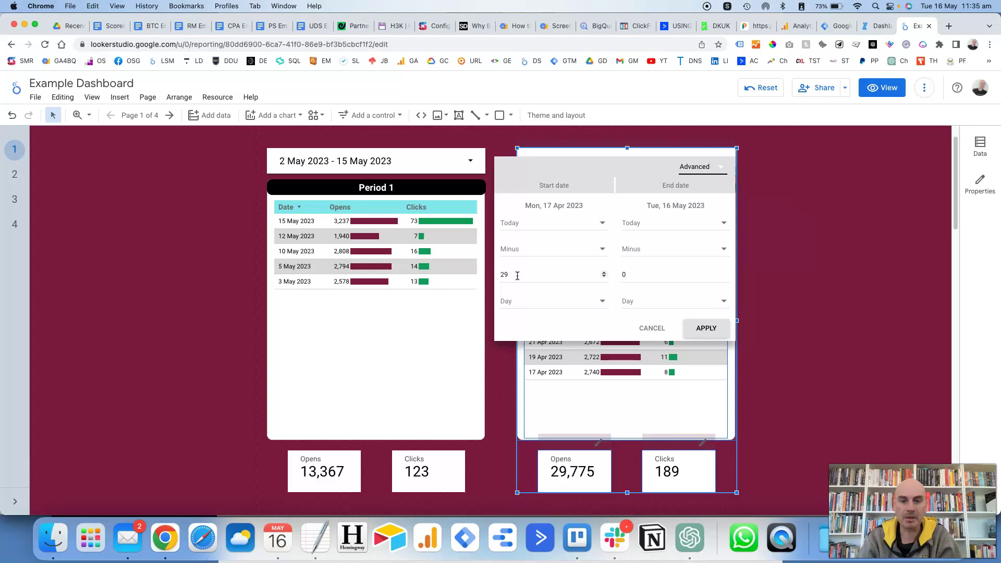
left_click(628, 275)
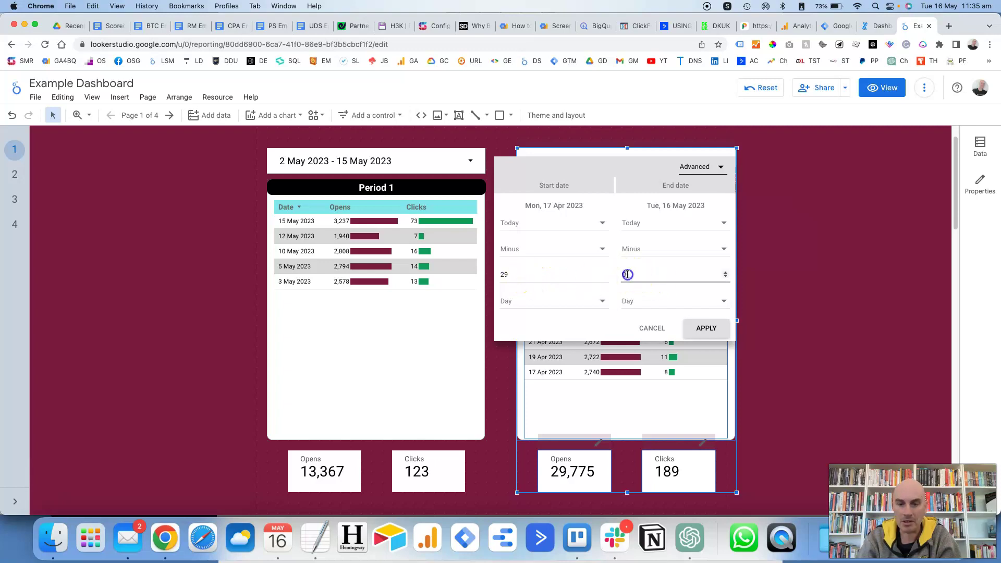
type("15")
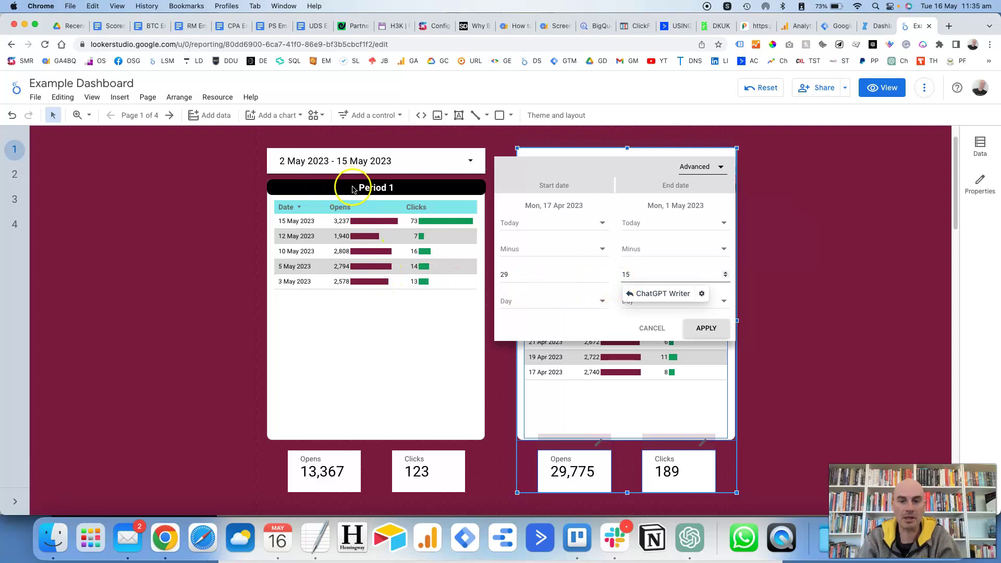
left_click(707, 328)
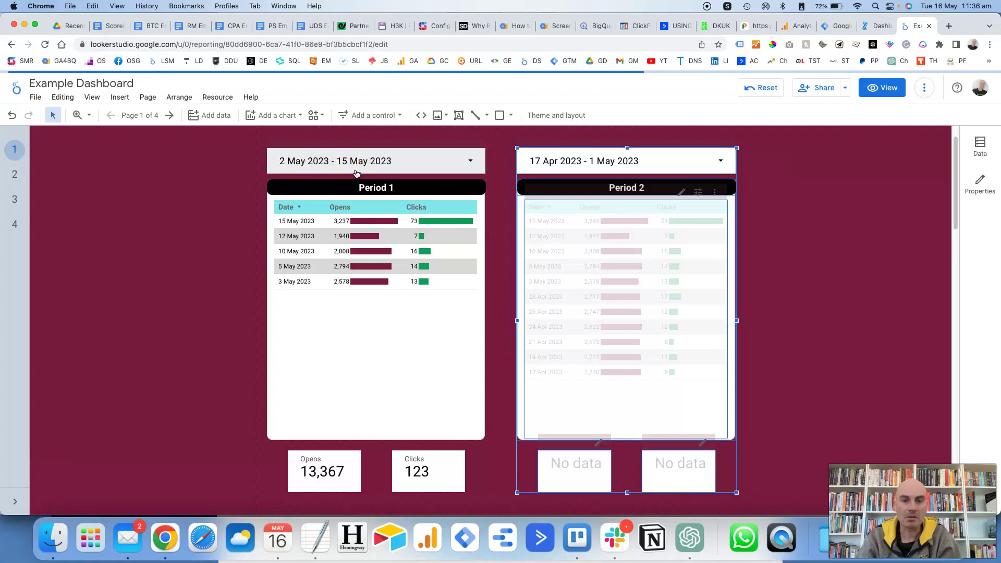
left_click(802, 198)
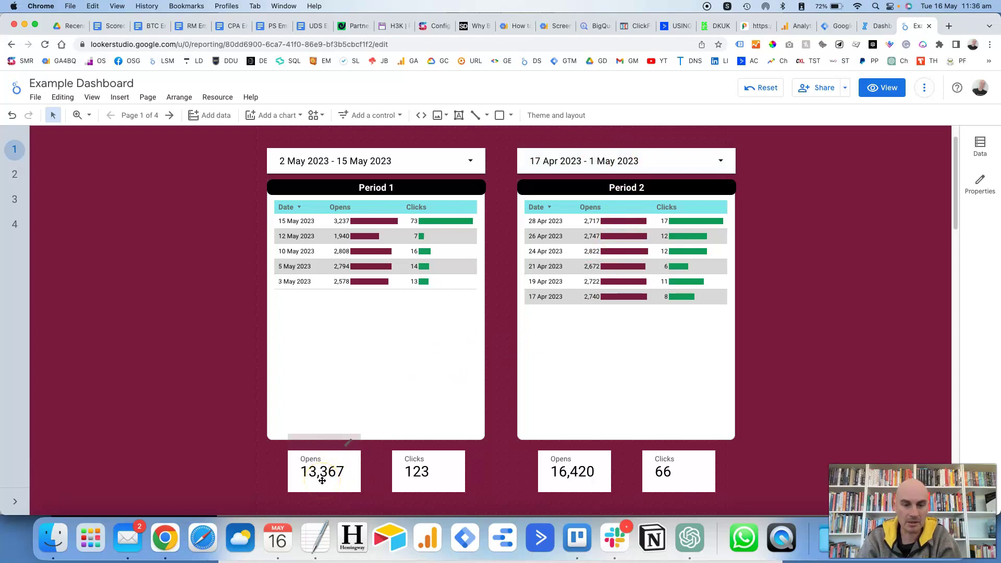
left_click(425, 483)
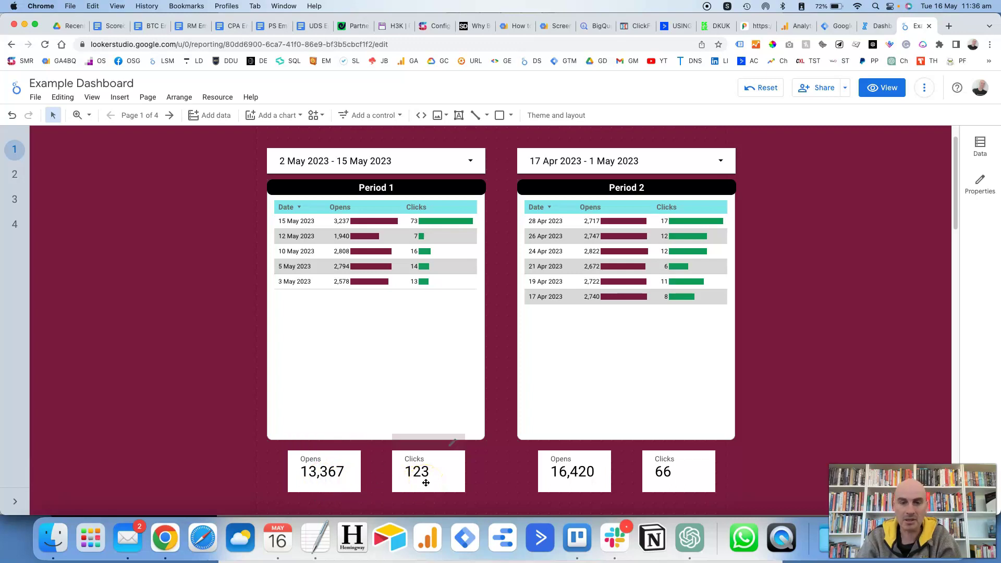